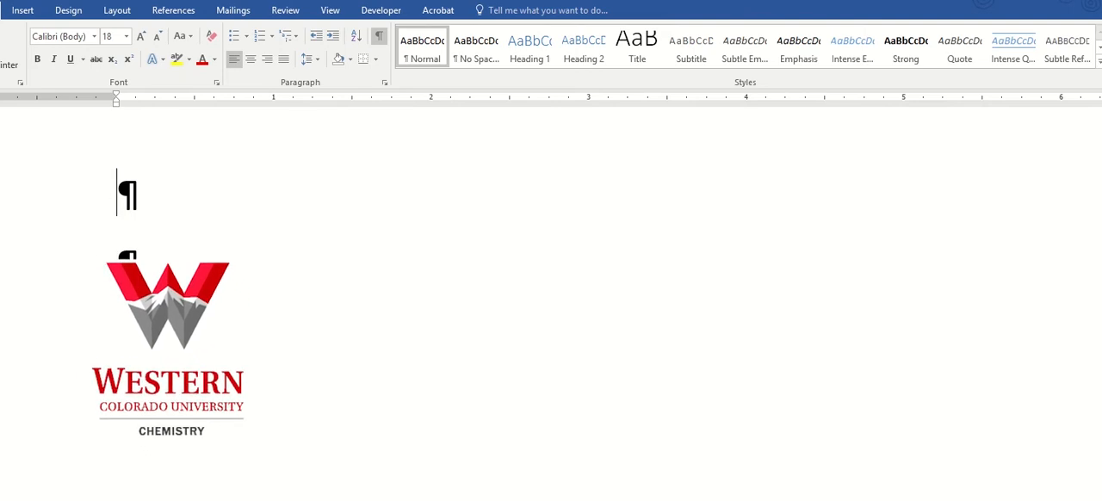
Delete the extra blank paragraphs at the start of the document
key("BackSpace")
key("BackSpace")
key("BackSpace")
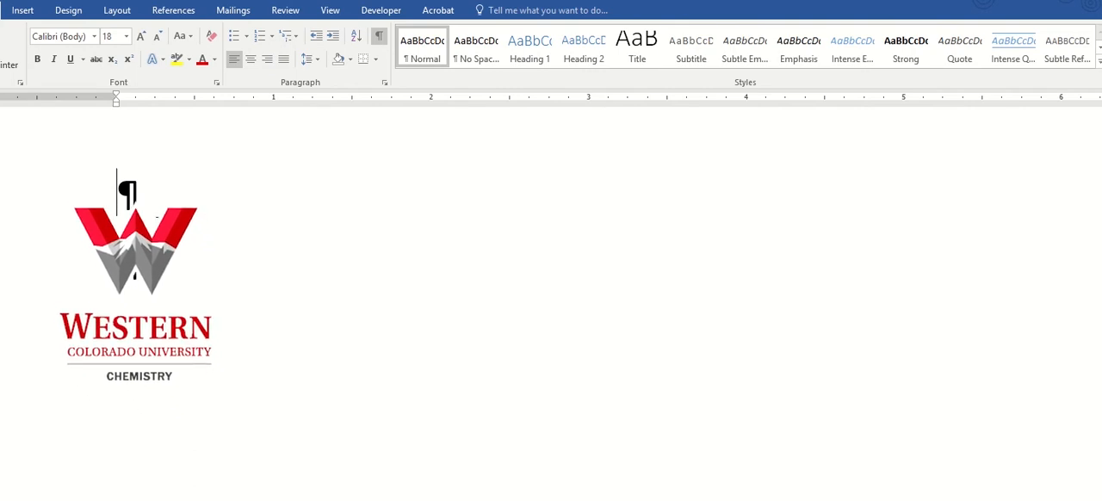
Insert an equation in the first paragraph, enter ss in it, and leave the equation
left_click(15, 13)
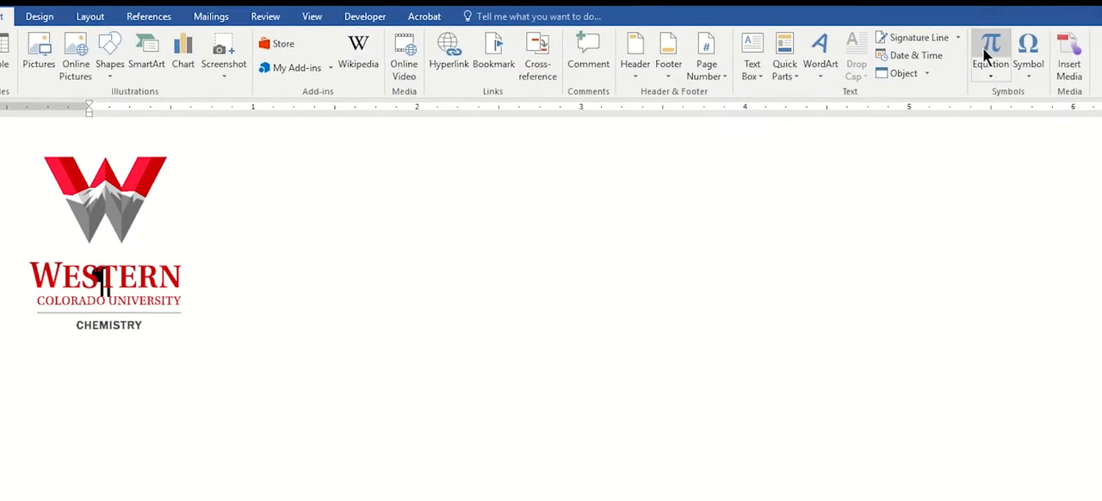
left_click(984, 52)
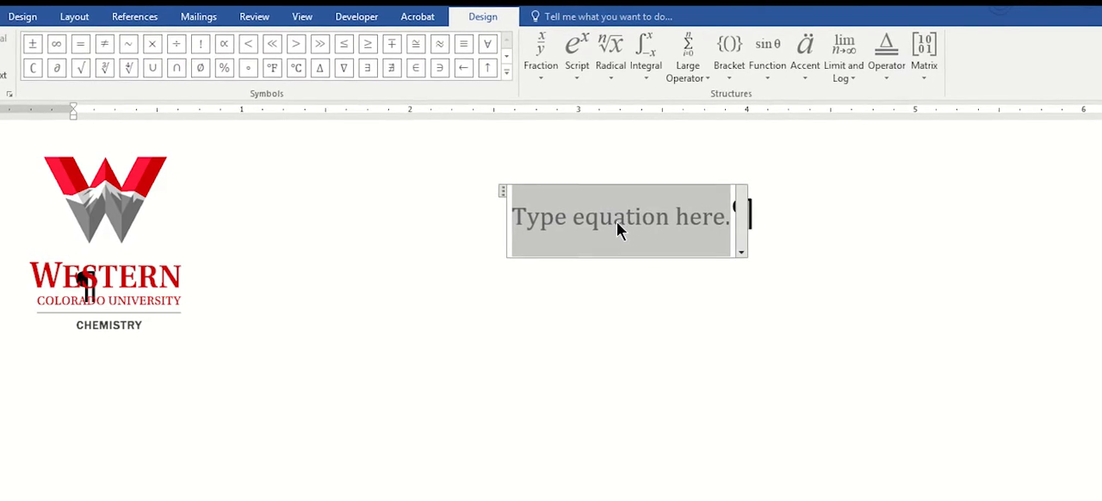
type("ss")
left_click(310, 306)
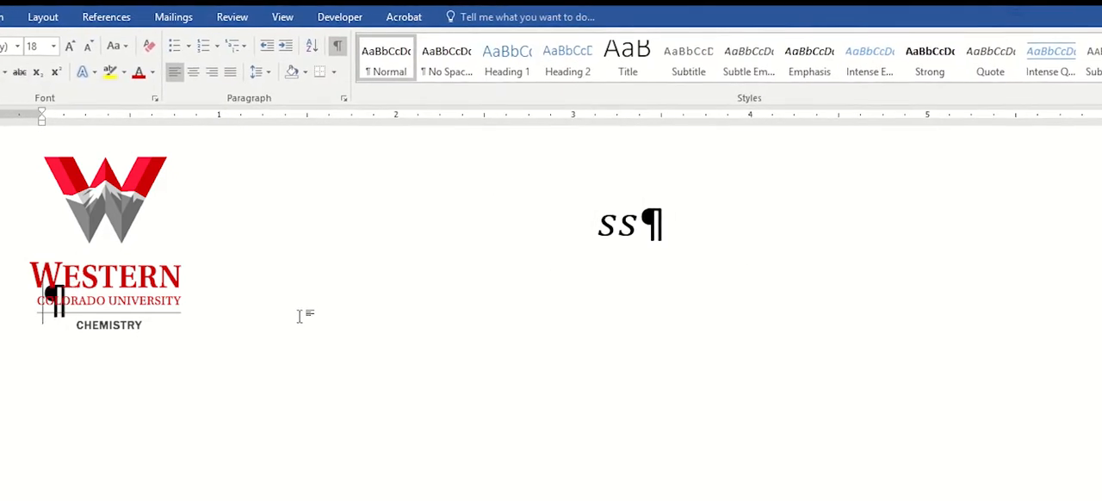
Insert a second equation on the line below and enter M₁V₁ with subscripts as its left side
key("alt+equal")
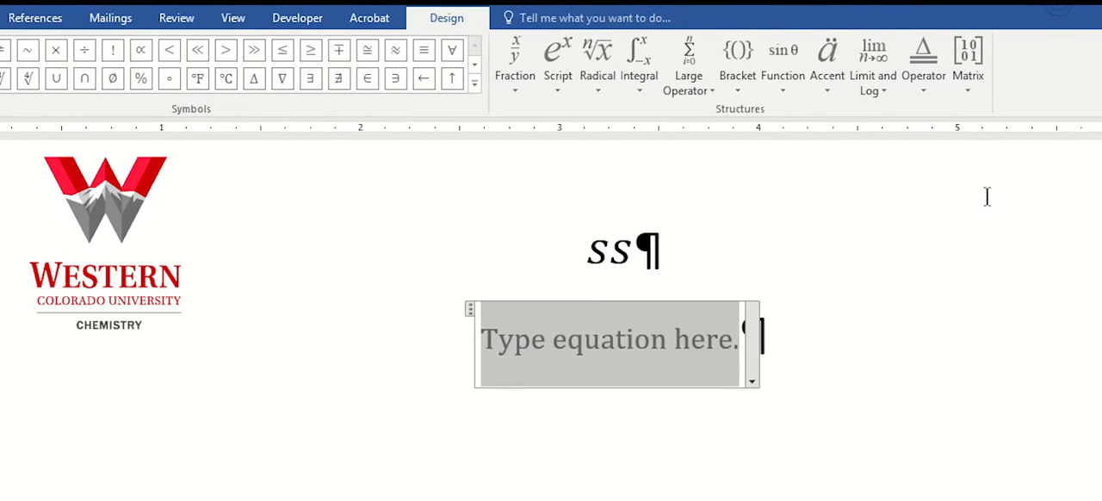
type("M")
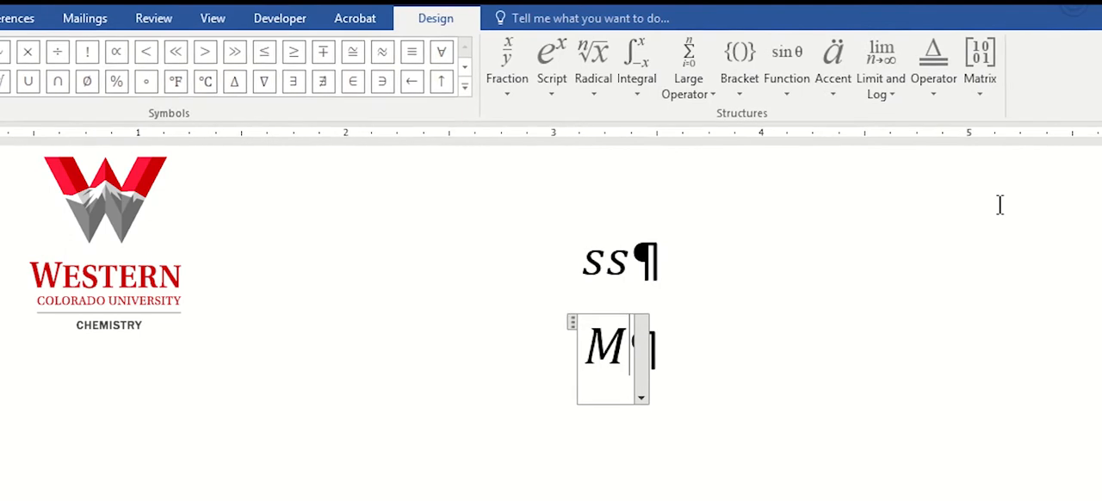
type("_")
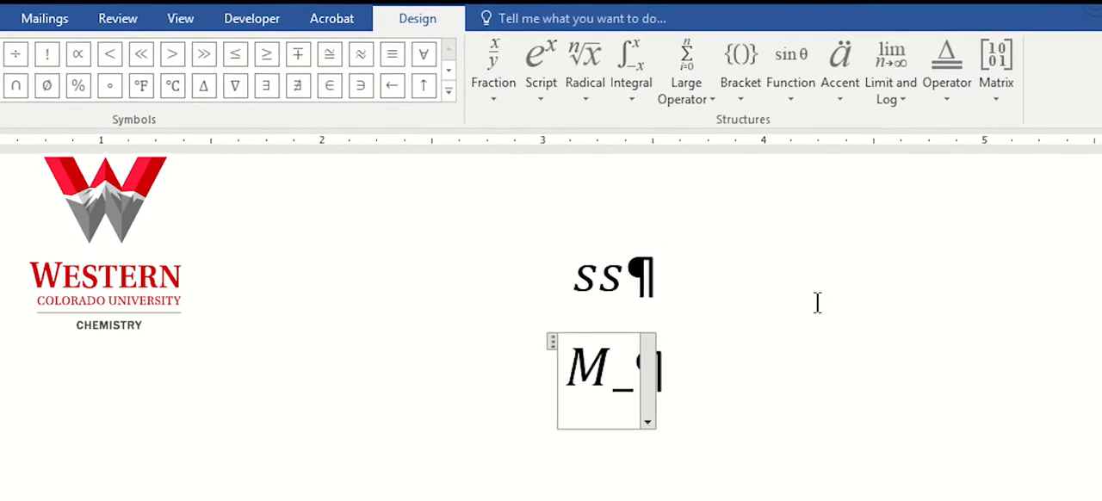
type("1")
key("space")
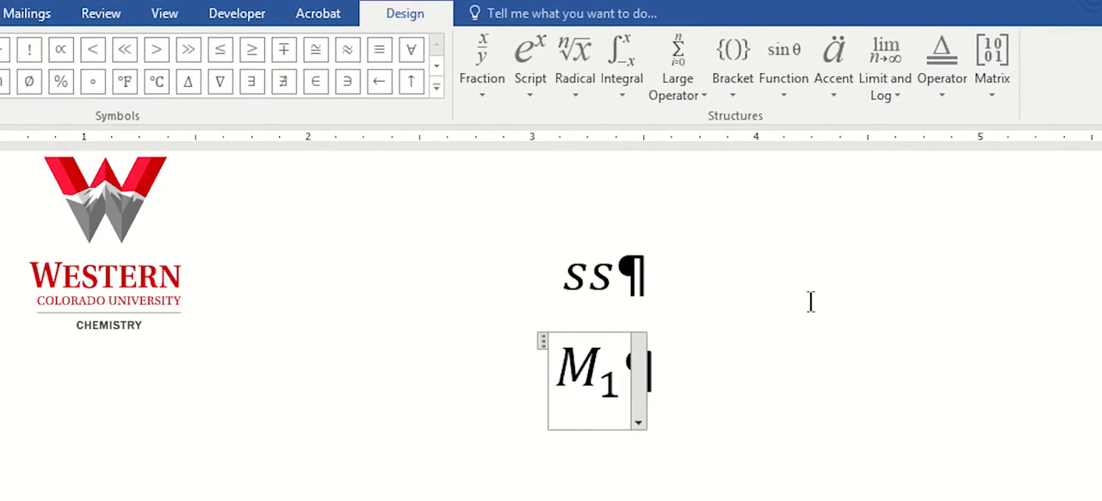
type("V_")
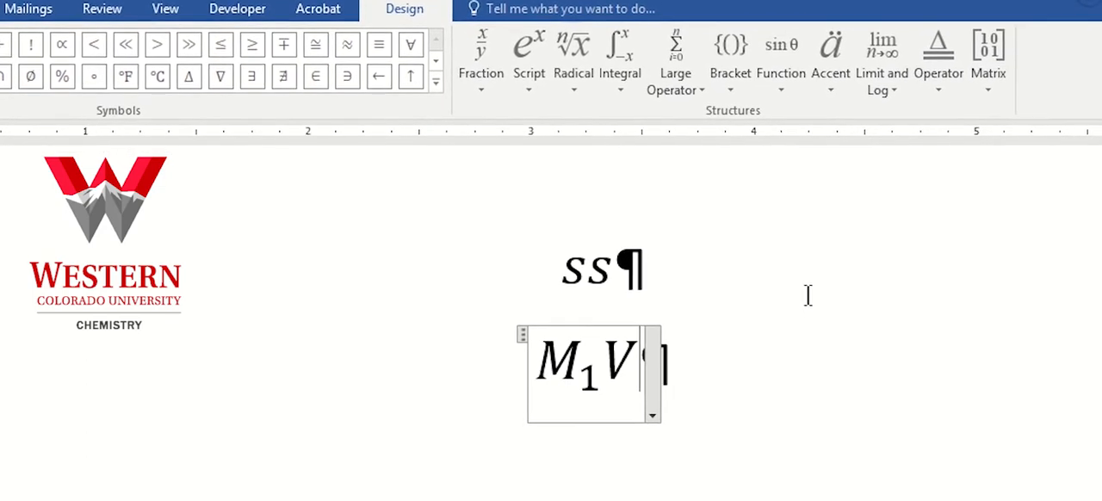
type("1")
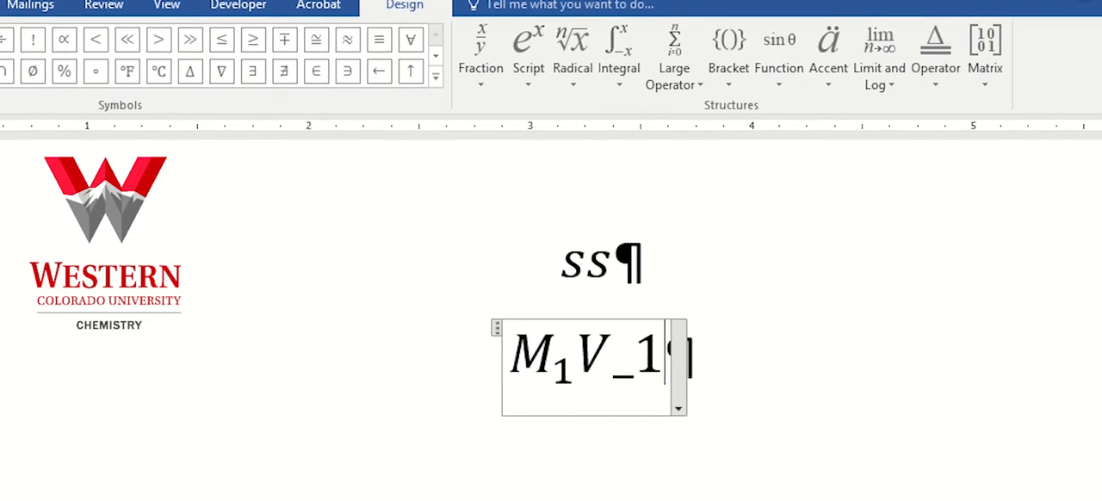
key("space")
Complete the second equation with = M₂V₂, formatting each 2 as a subscript
type("=M")
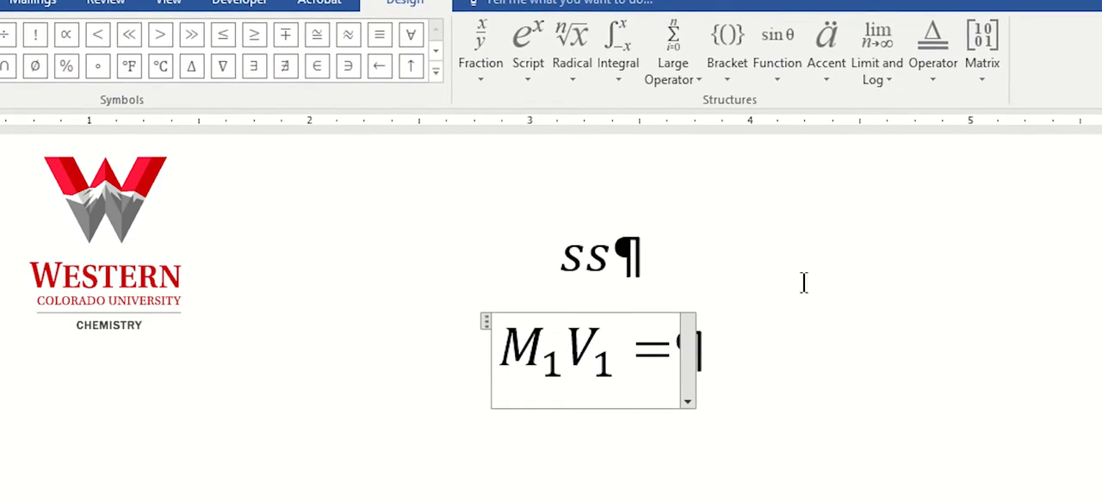
type("_2")
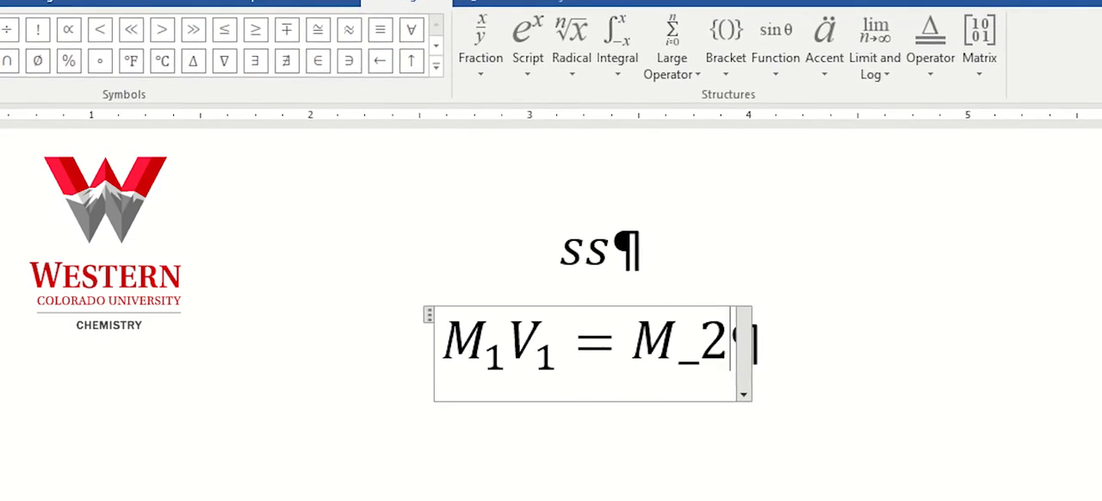
key("space")
type("V_")
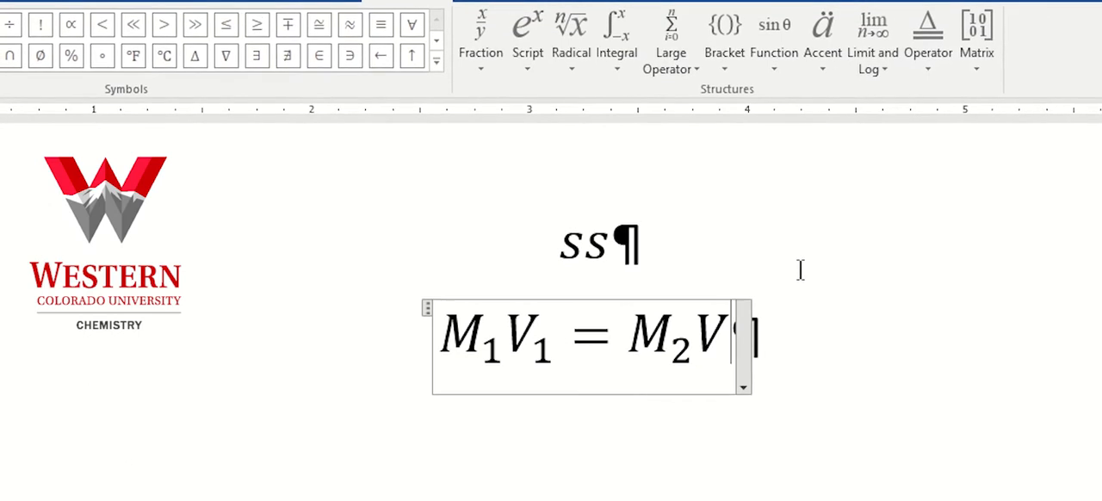
type("2")
key("space")
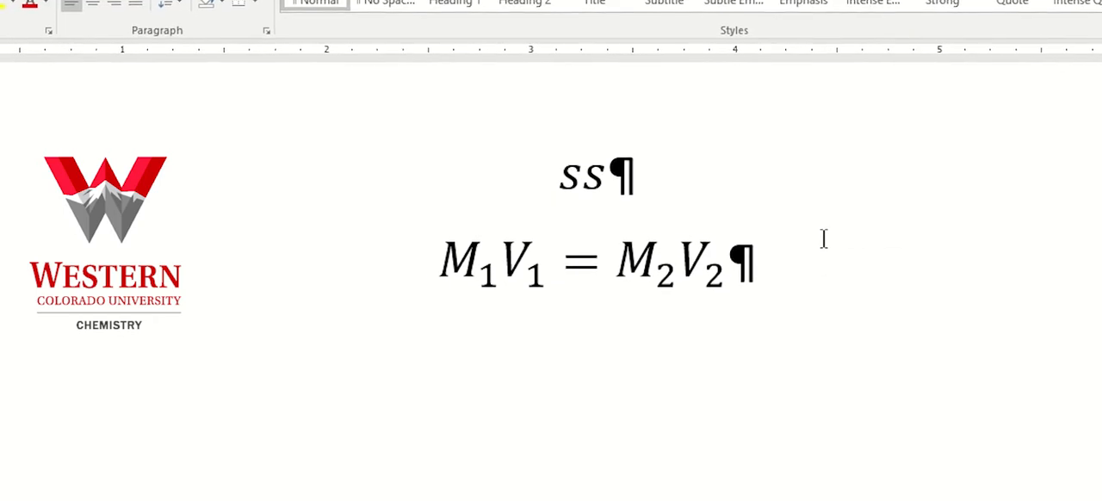
Insert a third equation below M₁V₁ = M₂V₂ and enter M₂ = M₁V₁
key("Return")
key("alt+equal")
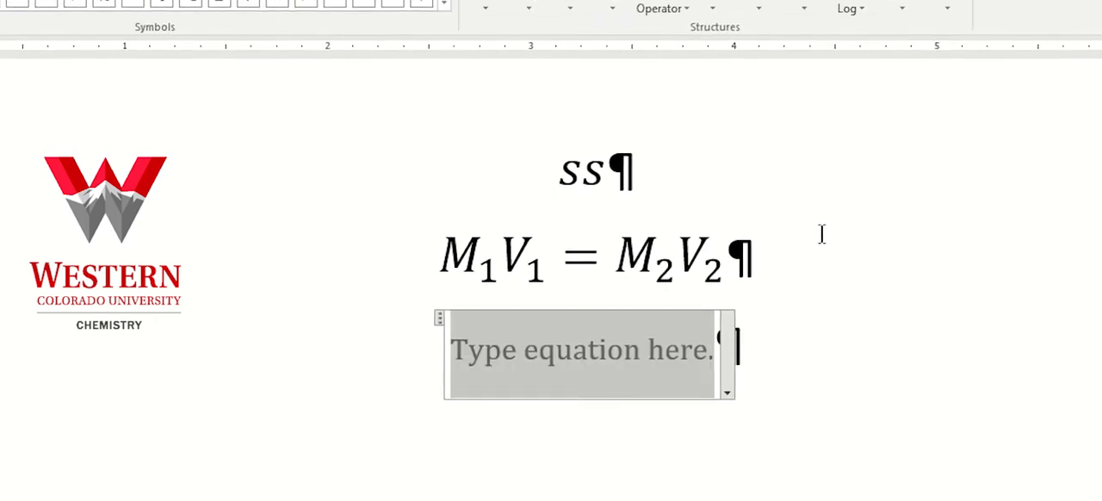
type("M2 = M1V1")
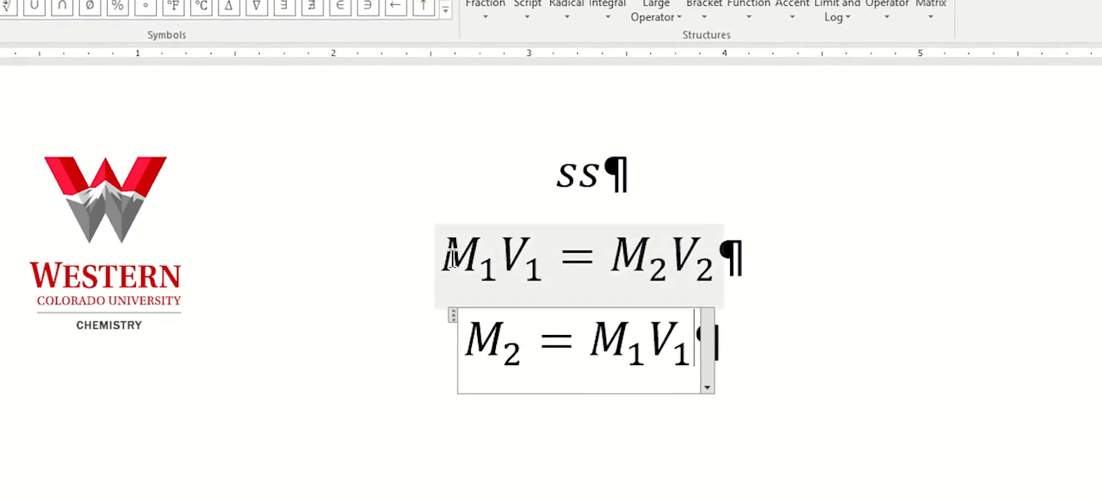
Replace the ss equation with M₁V₁ copied from the second equation, keeping it on its own line
left_click_drag(447, 256, 512, 266)
key("ctrl+c")
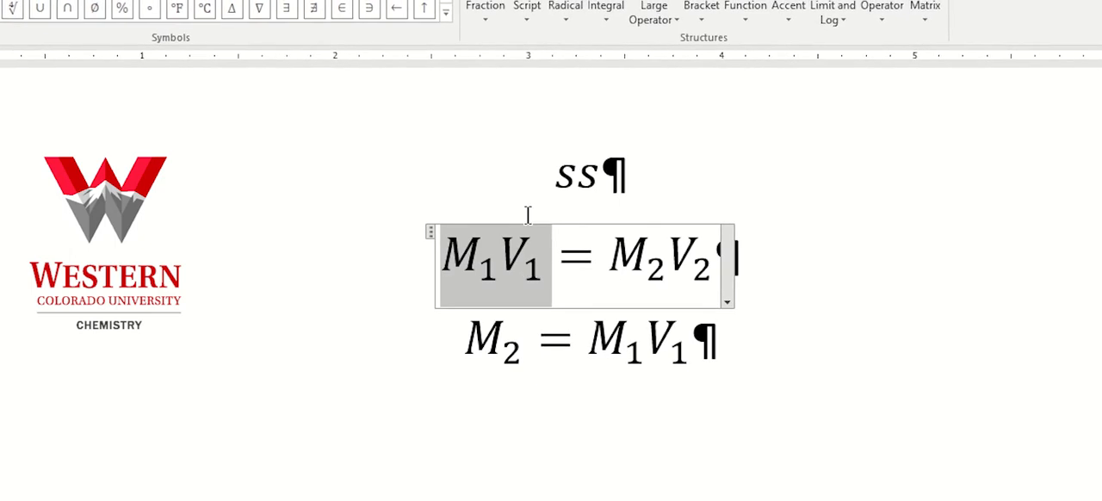
left_click(558, 181)
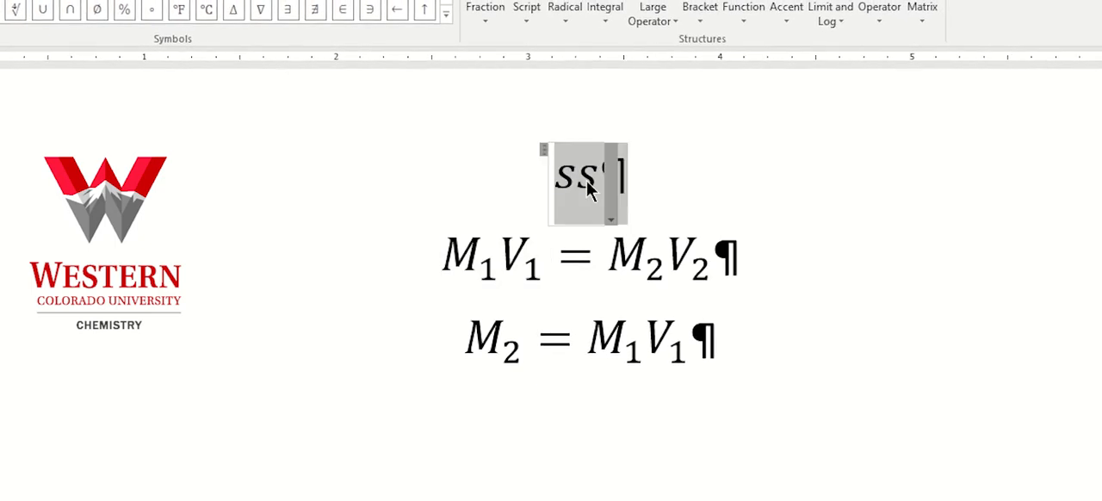
key("ctrl+v")
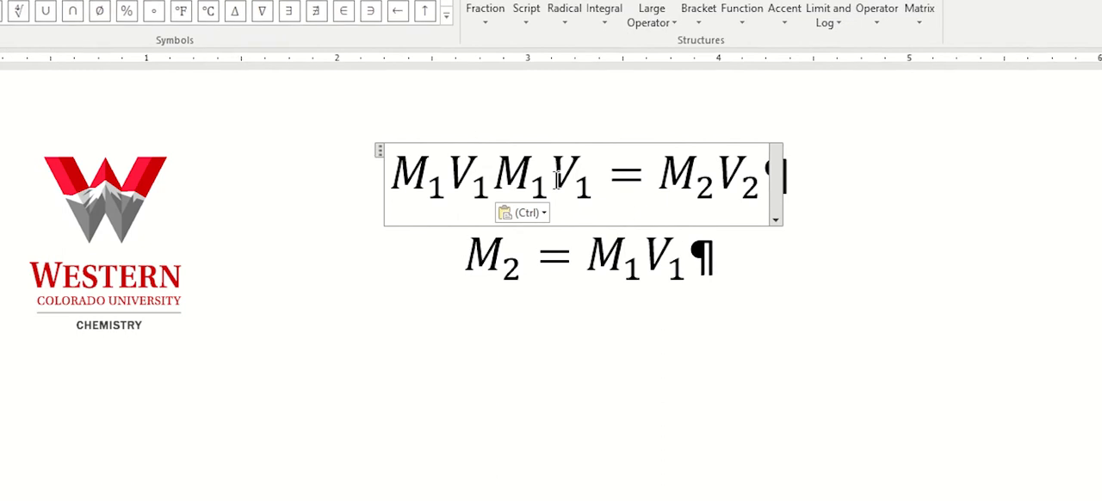
key("Return")
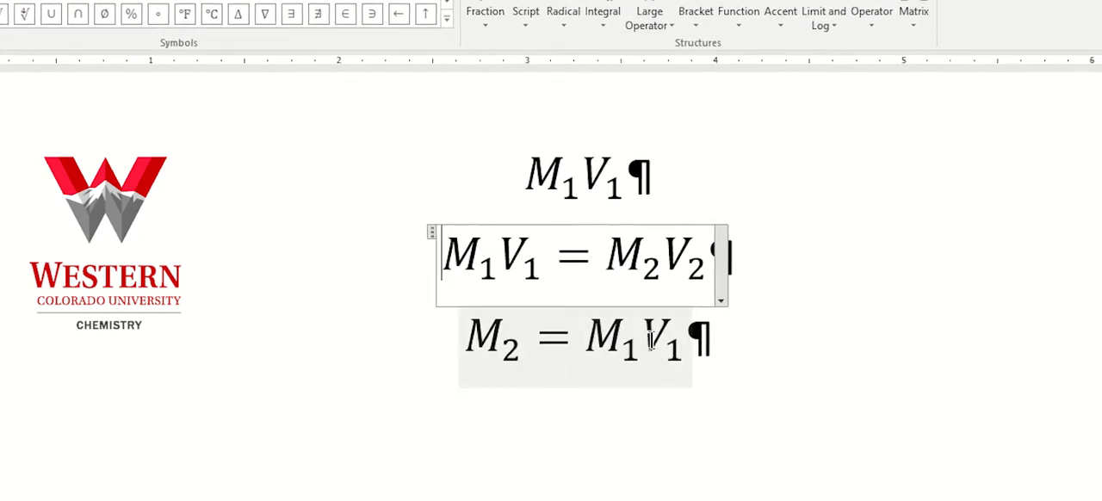
Turn the right side of the third equation into a fraction with M₁V₁ over V₂
left_click(667, 337)
key("Right")
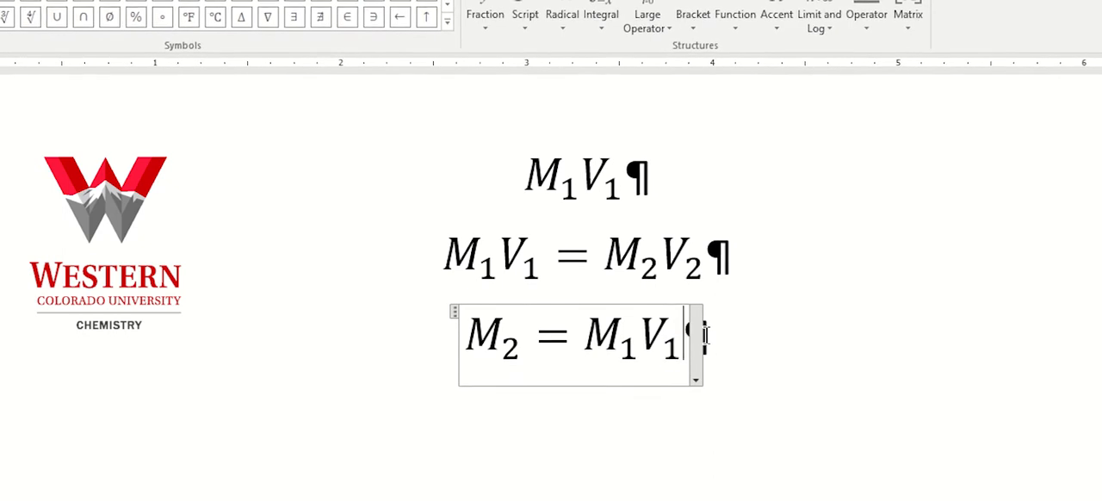
type("s")
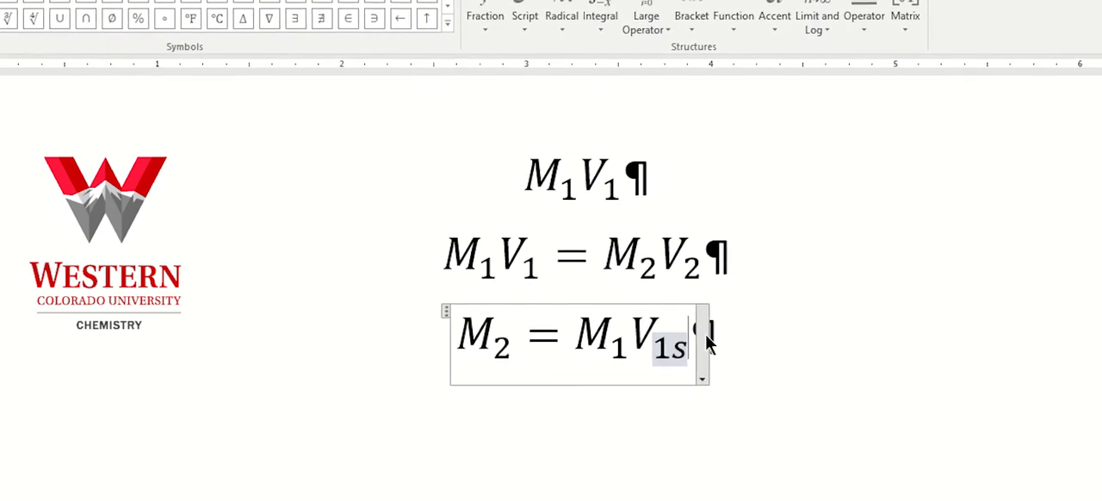
key("BackSpace")
key("Right")
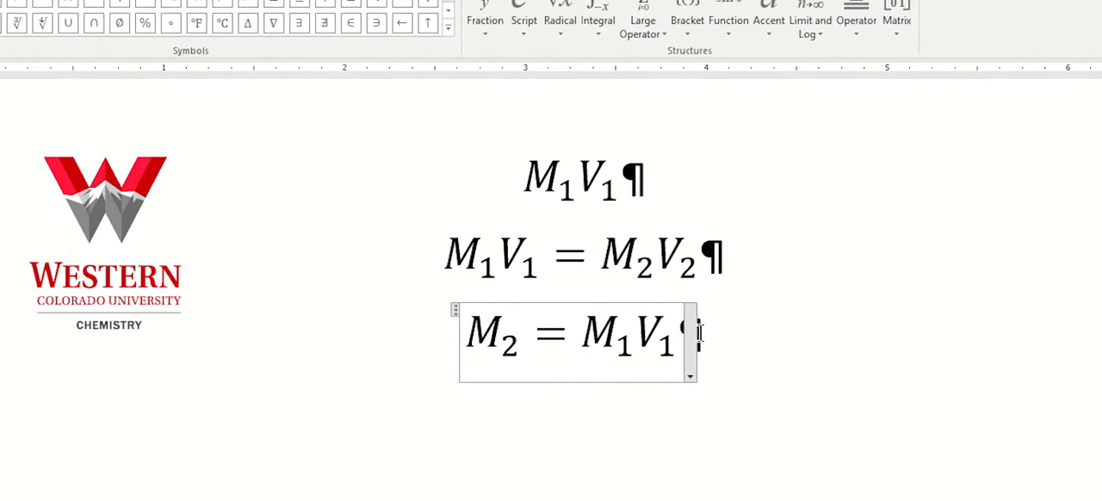
type("/")
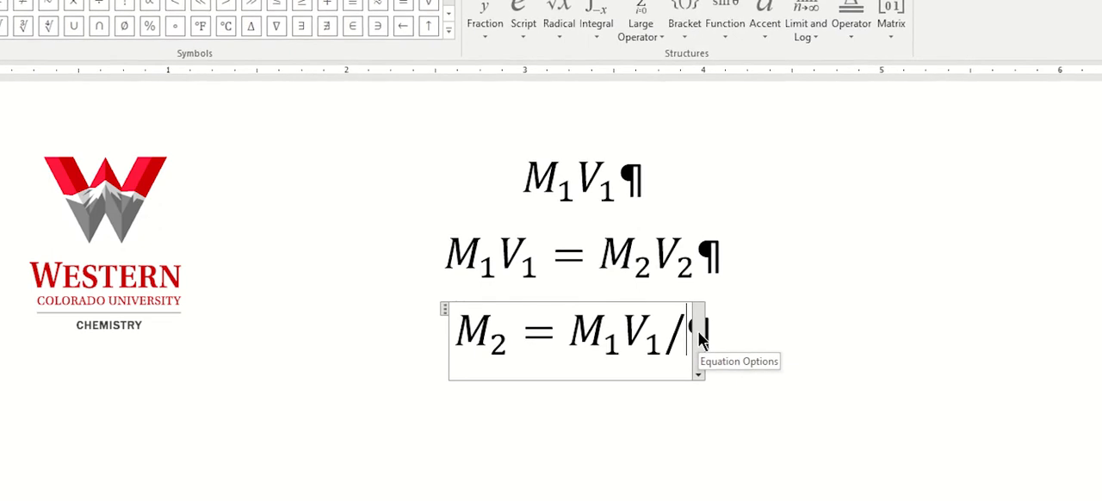
key("space")
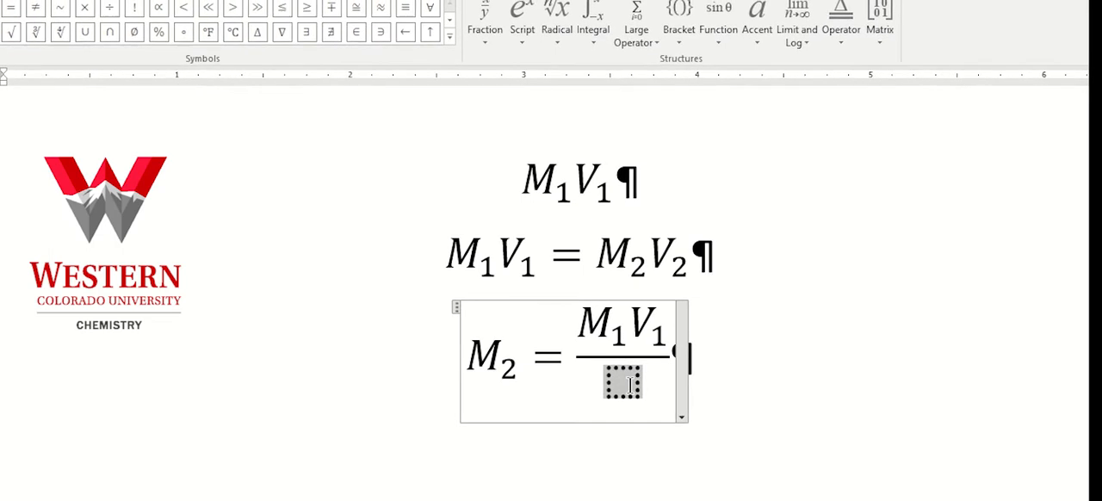
type("V")
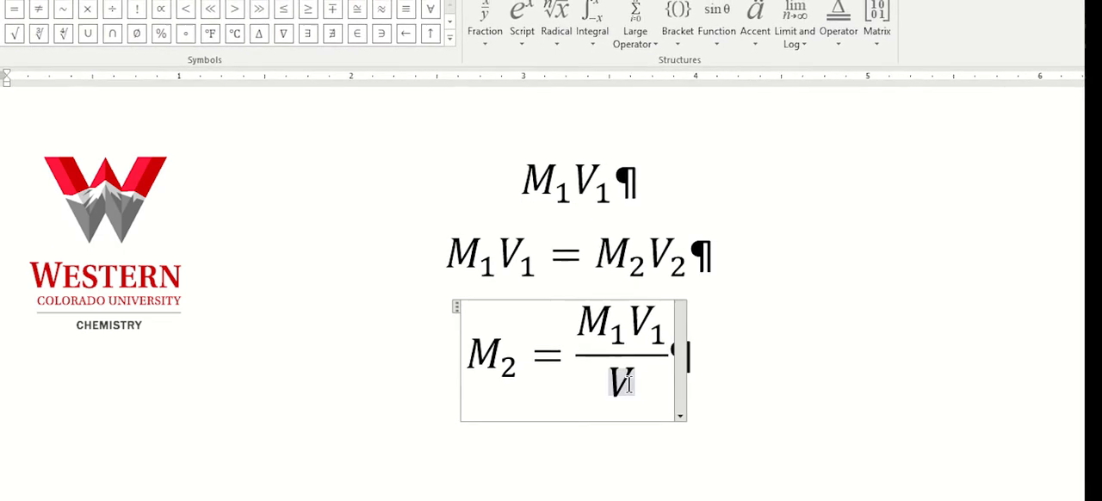
type("_2")
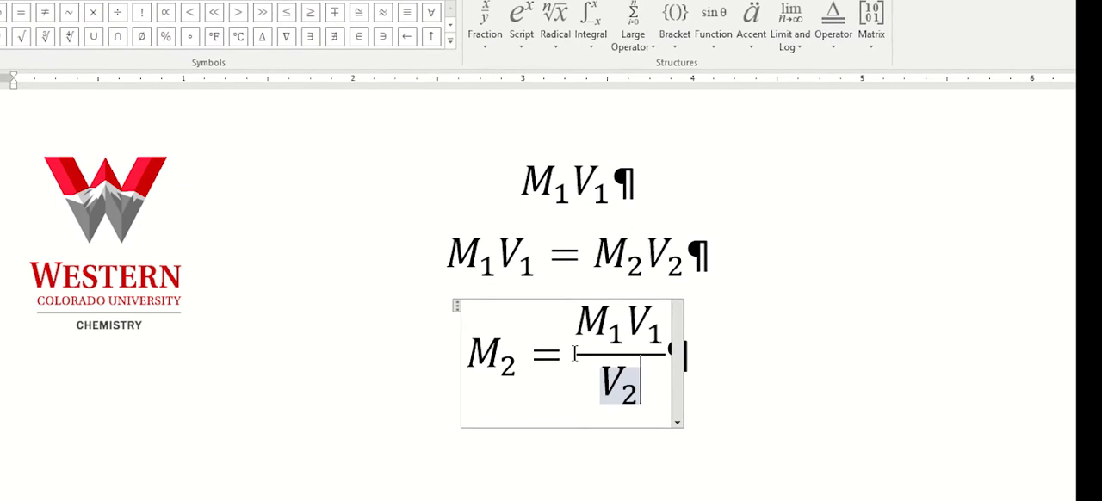
Leave the third equation and add a line of normal text reading sfsds below it
left_click(604, 342)
left_click(572, 356)
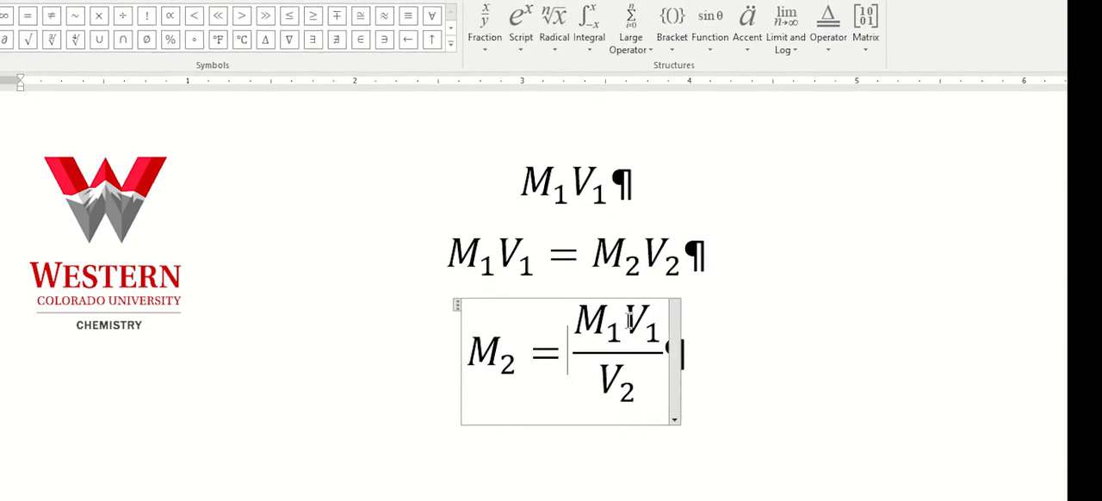
left_click(698, 346)
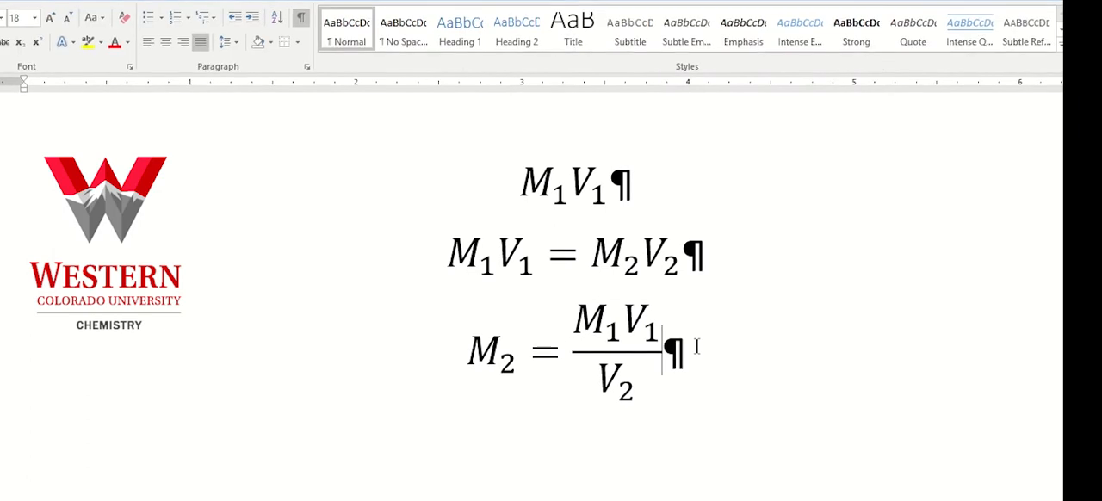
key("Return")
type("sfsds")
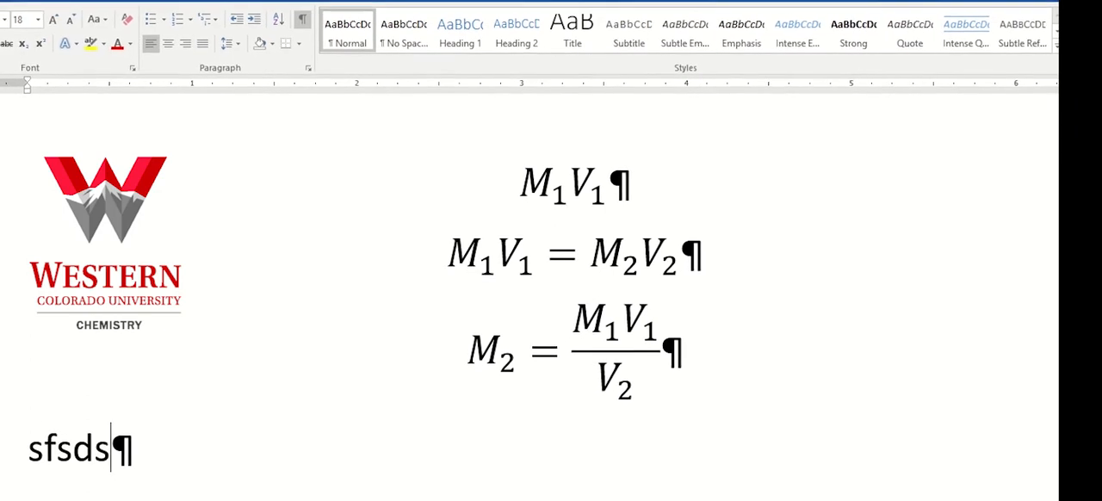
Return to the fraction in the third equation and display the equation design tools
left_click(669, 351)
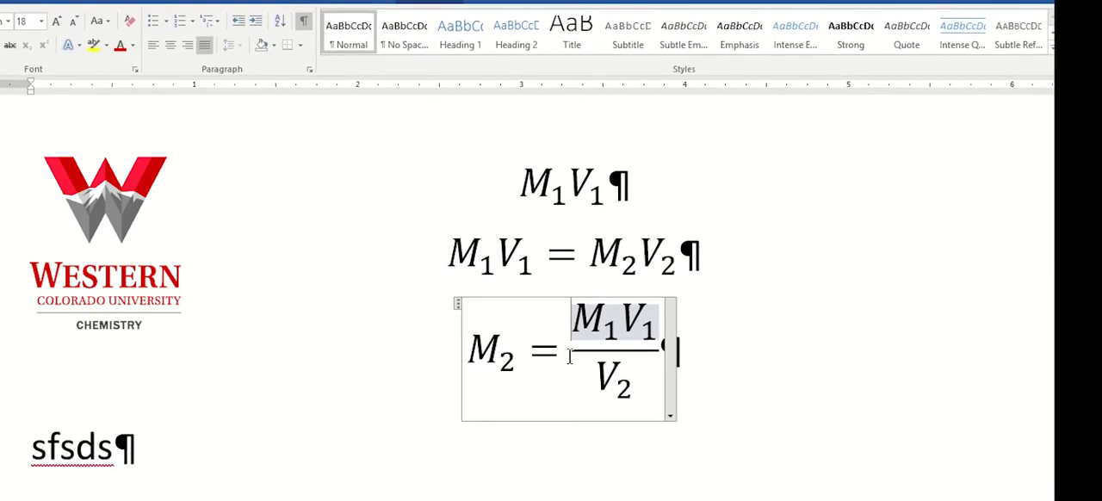
left_click(569, 358)
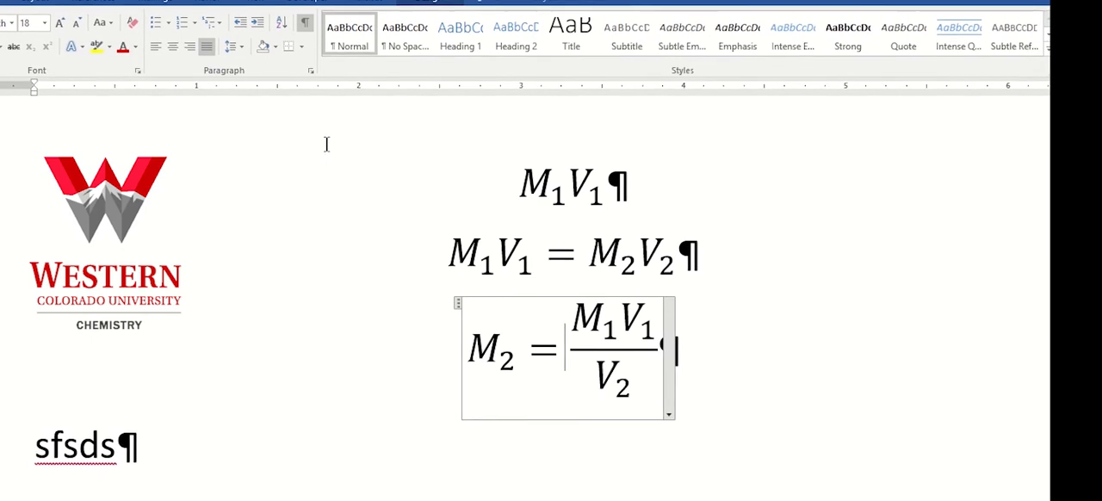
left_click(52, 446)
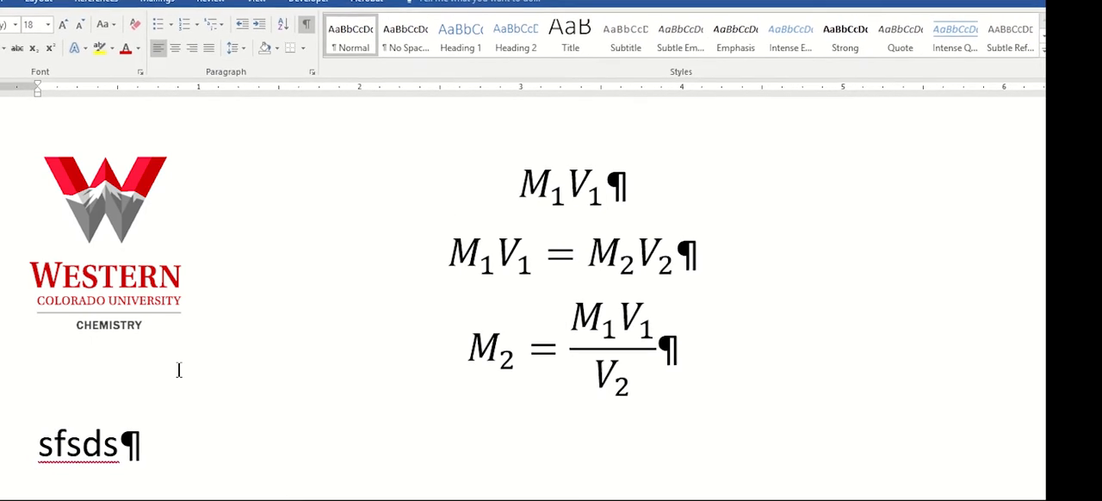
left_click(578, 298)
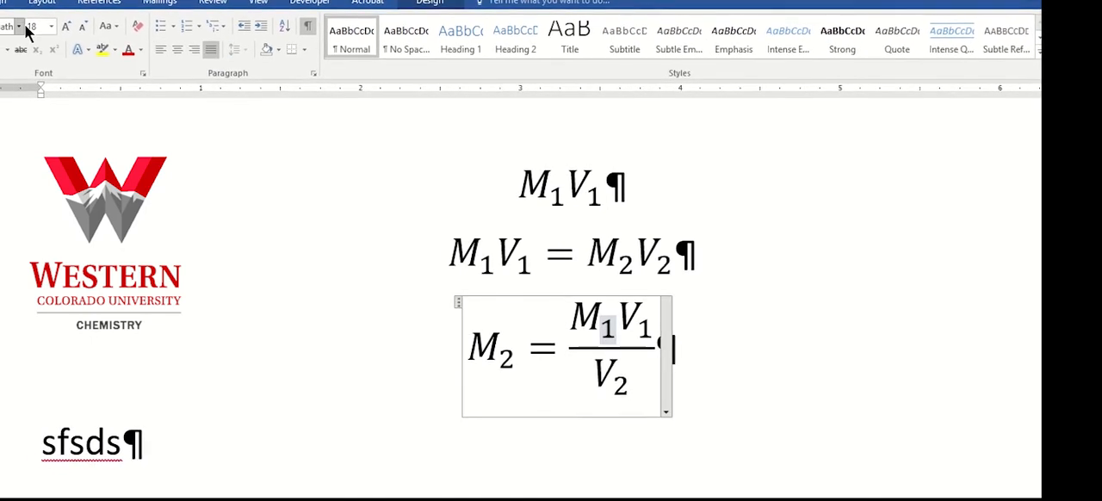
left_click(433, 5)
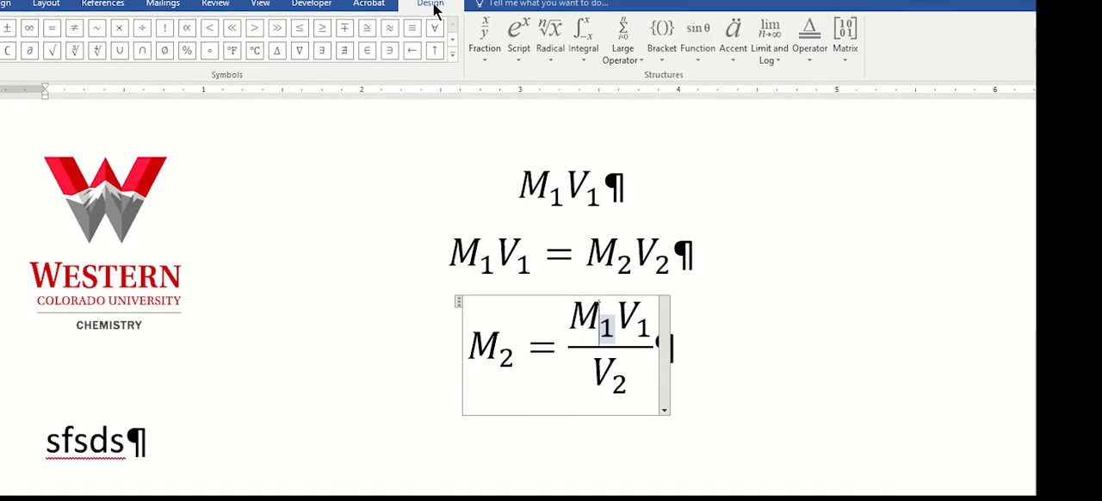
Look through the fraction, script and radical structures available for equations
left_click(487, 53)
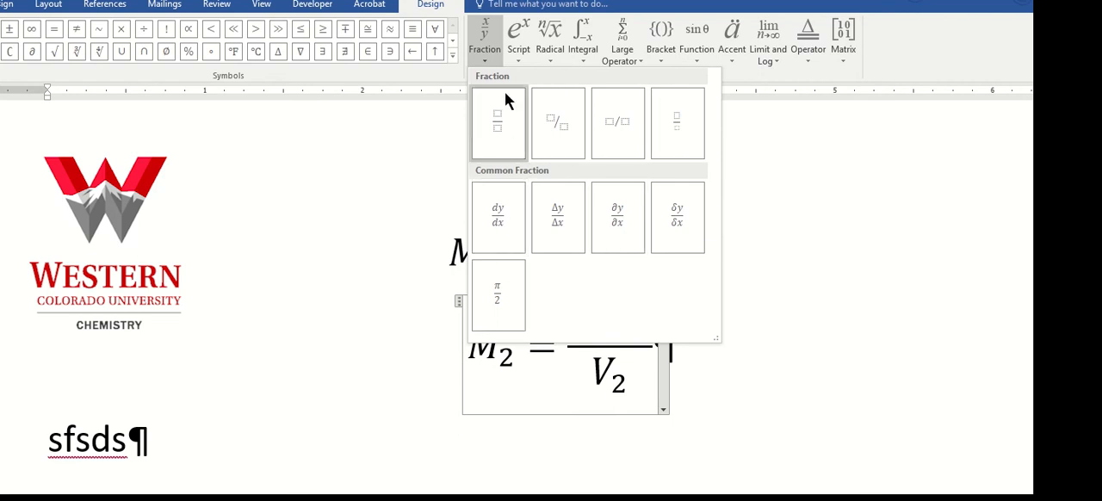
left_click(514, 48)
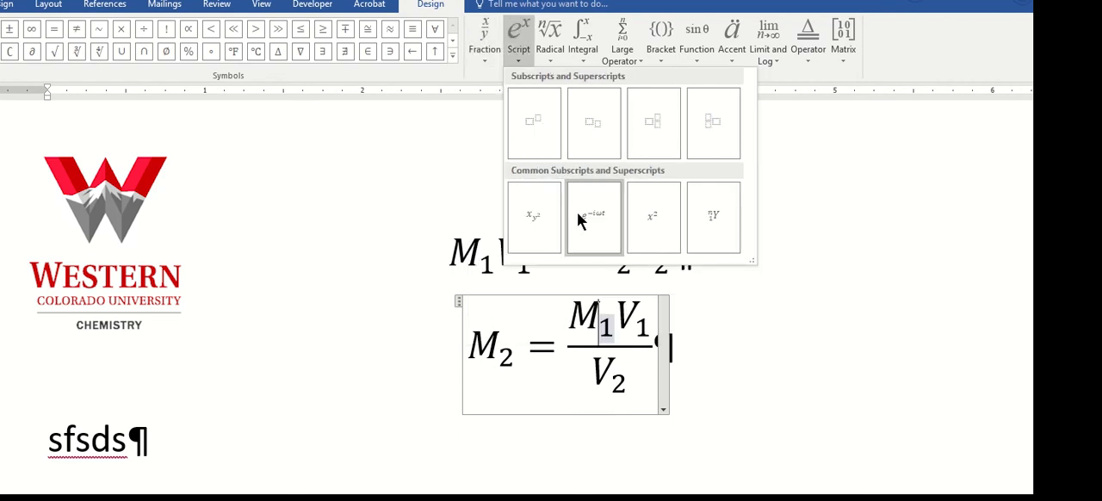
left_click(551, 36)
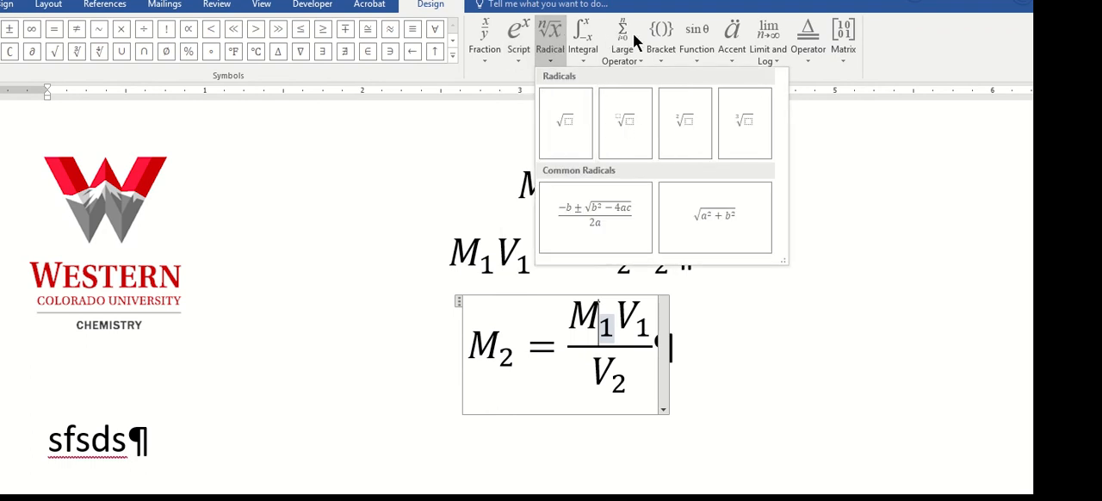
left_click(561, 345)
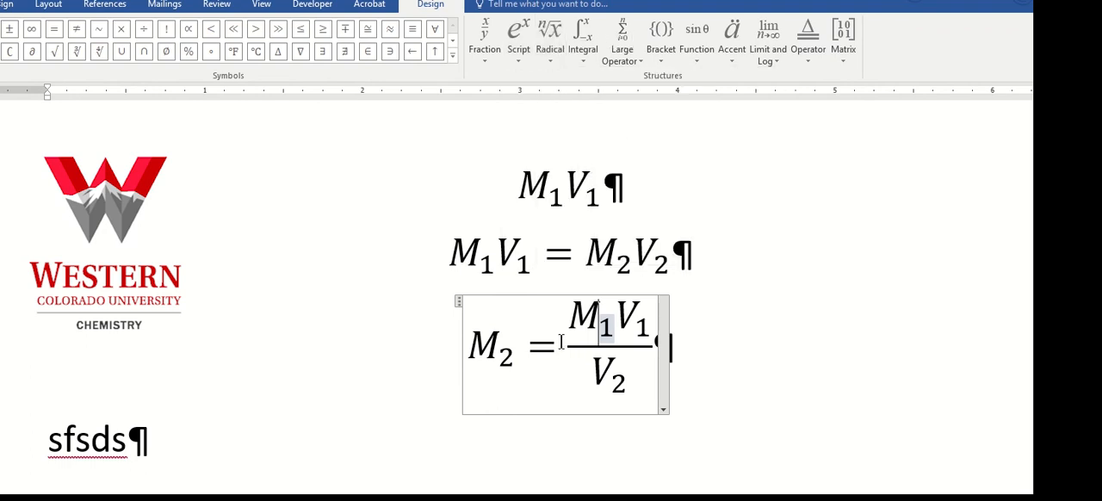
Enclose the fraction in the third equation in parentheses and raise the parenthesized expression to the power of 2
left_click(574, 342)
left_click(569, 352)
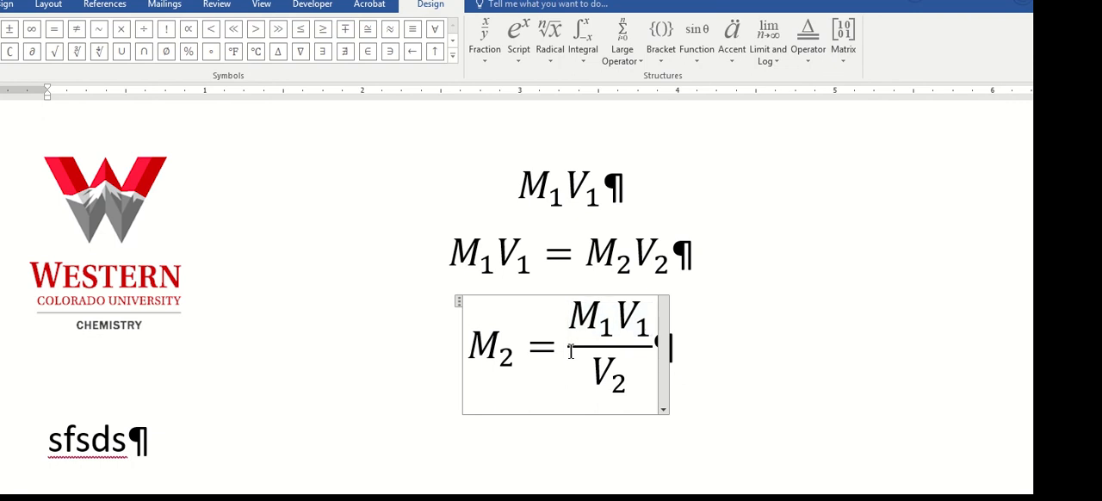
type("(")
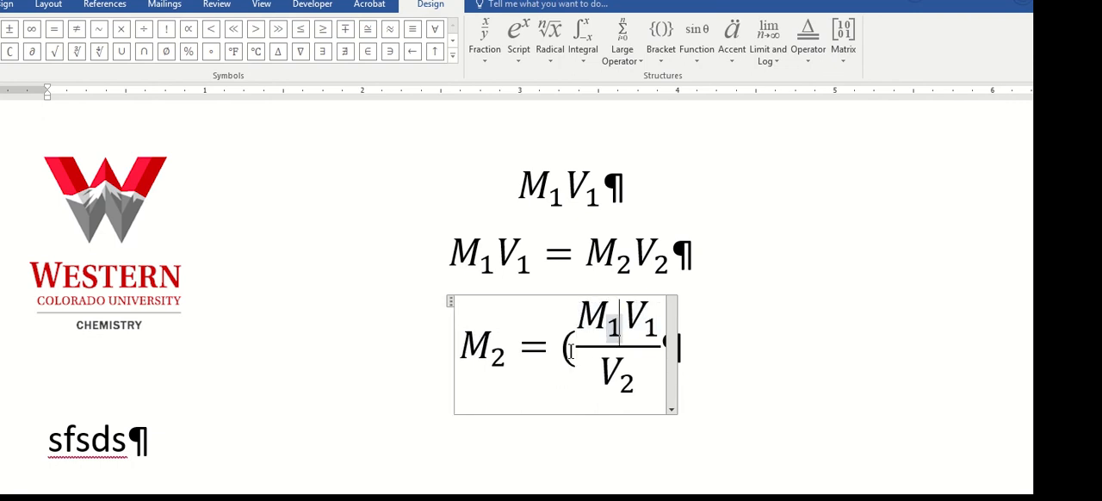
key("Right")
key("Right")
key("Right")
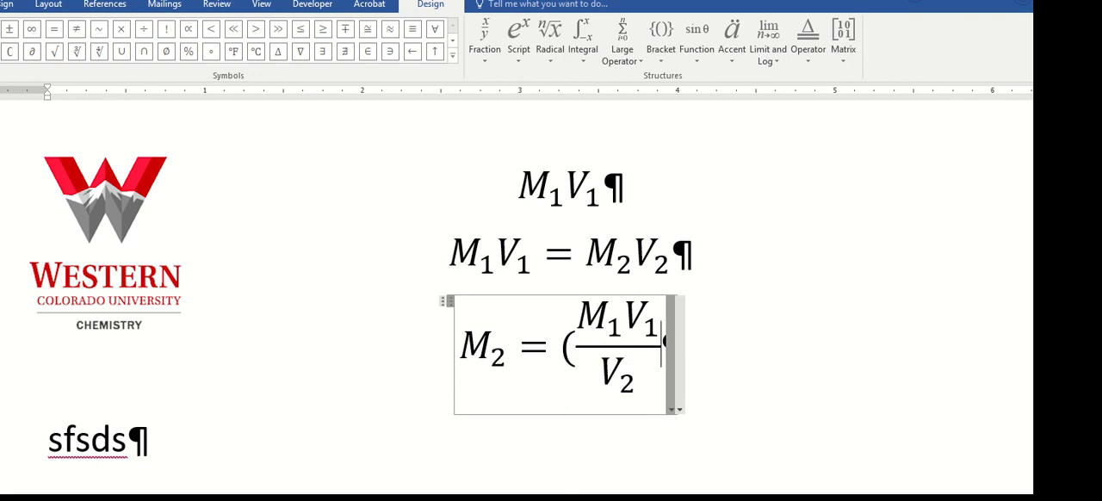
type(")")
key("space")
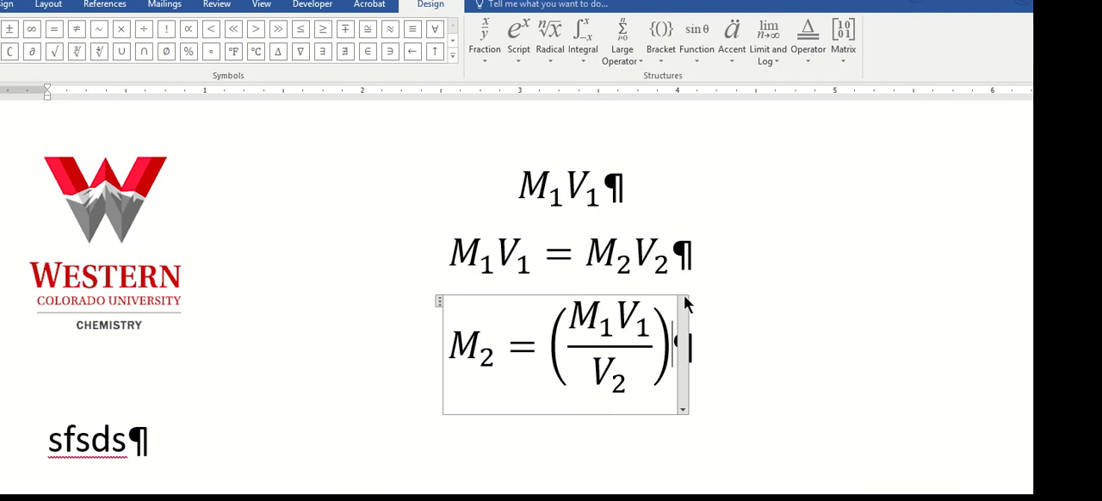
type("^")
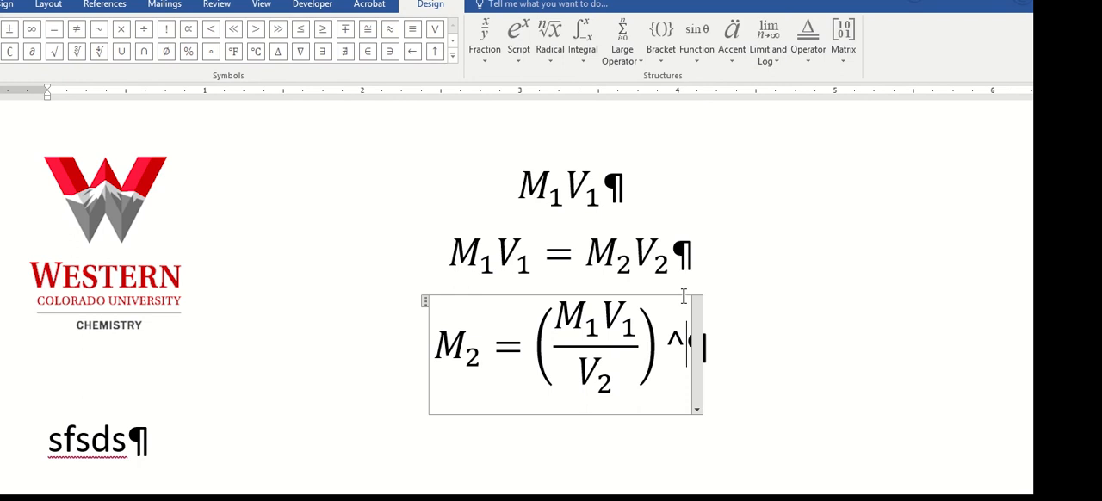
type("2")
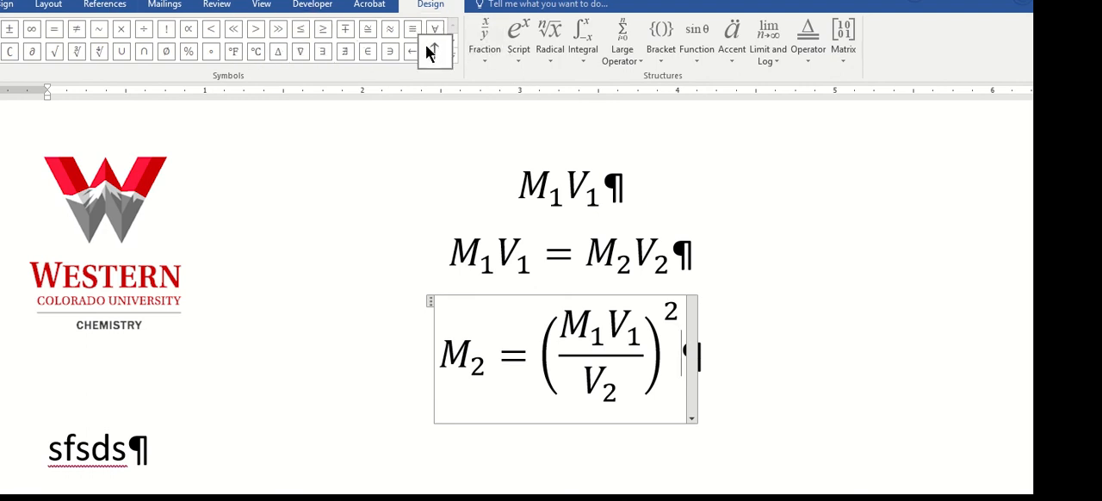
View the full set of Basic Math equation symbols and the list of other symbol categories
left_click(449, 38)
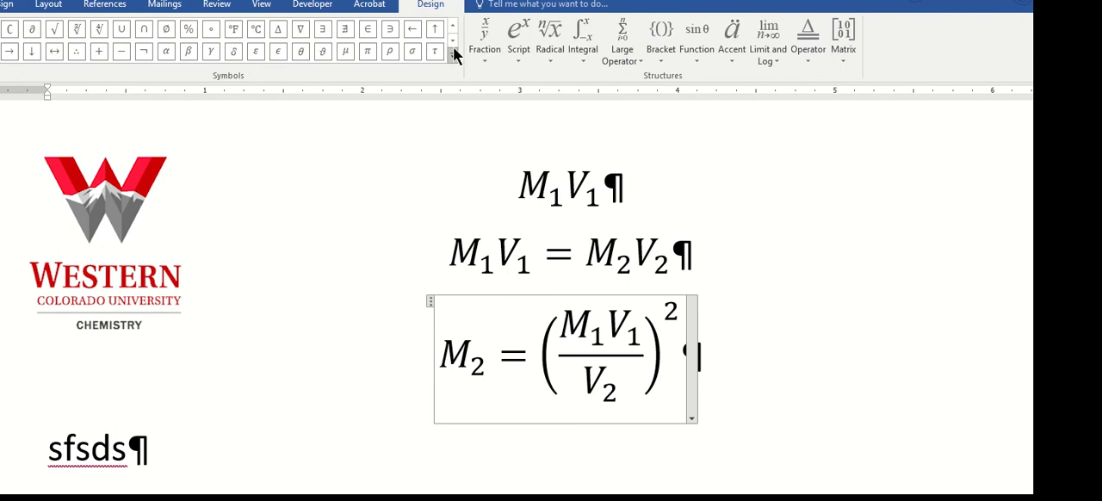
left_click(453, 51)
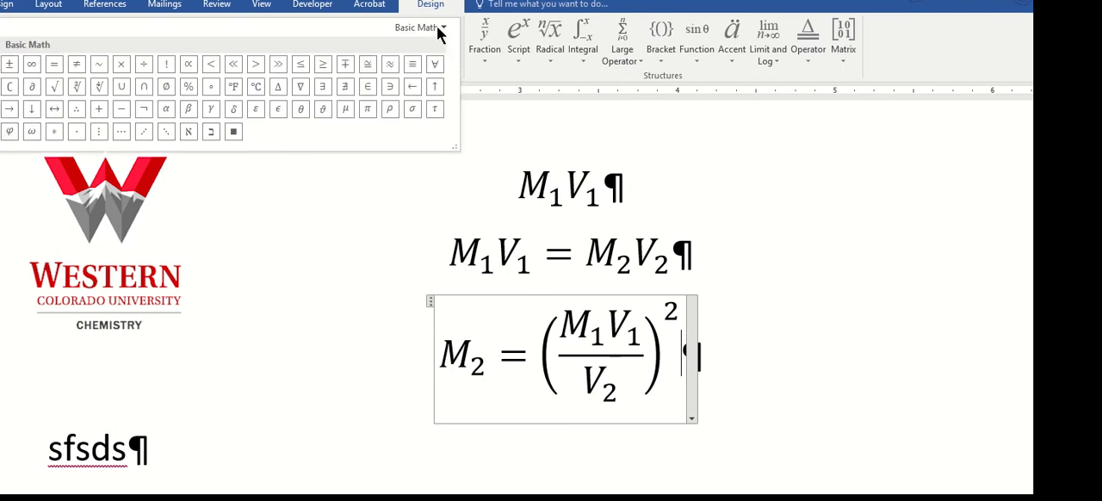
left_click(444, 30)
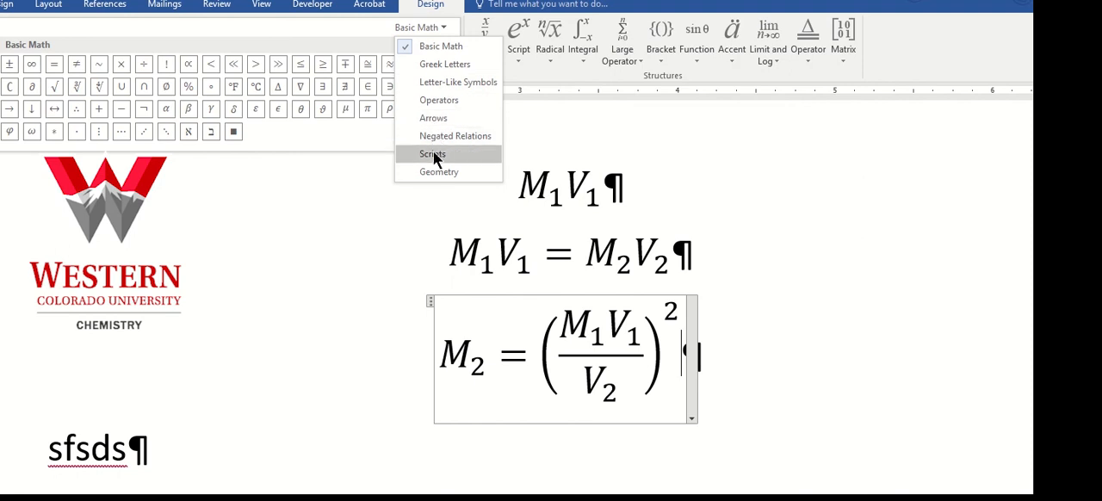
left_click(719, 187)
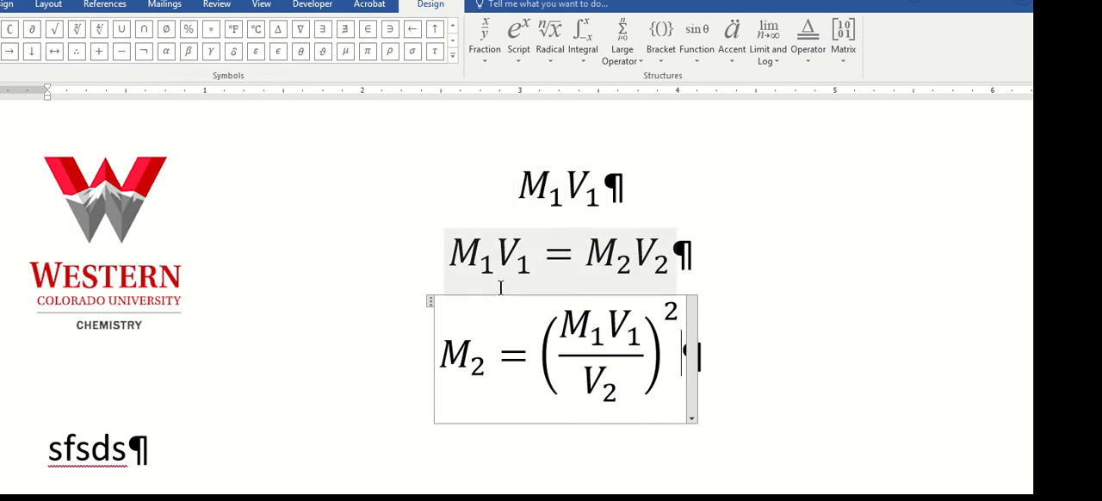
Delete the sfsds text from the line below the third equation
left_click(178, 443)
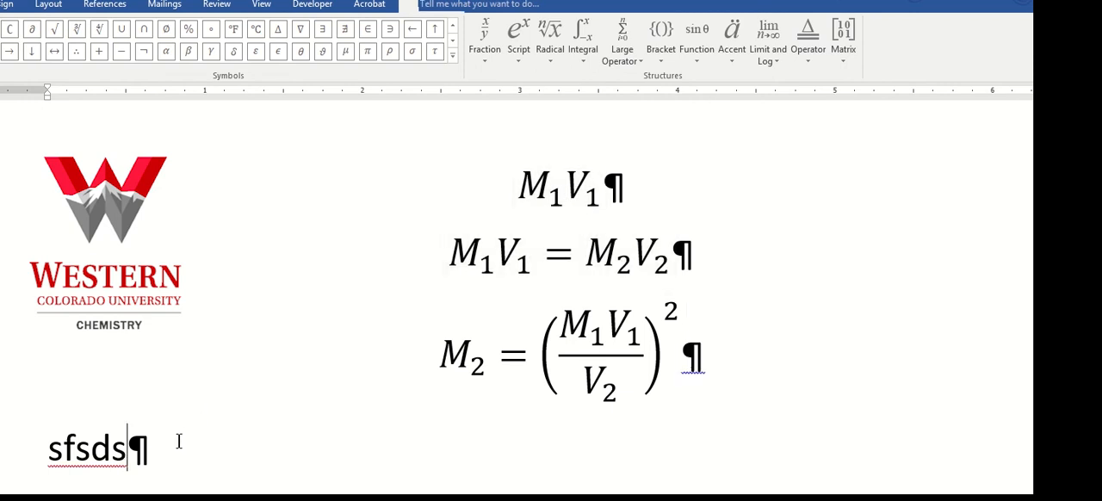
key("BackSpace")
key("BackSpace")
key("BackSpace")
key("BackSpace")
key("BackSpace")
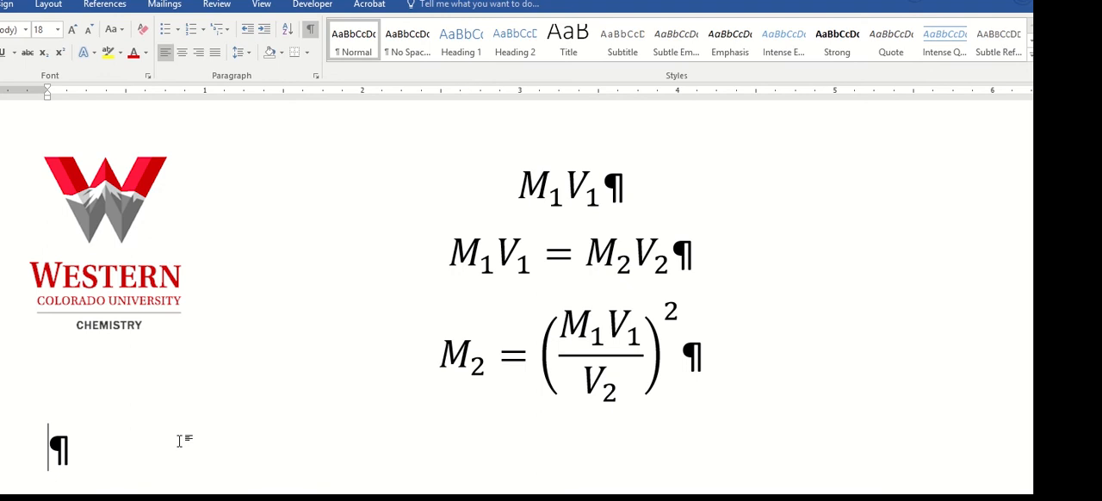
Write M2=M1V1/V2 as normal text on the empty line below the third equation
type("M2=M1v")
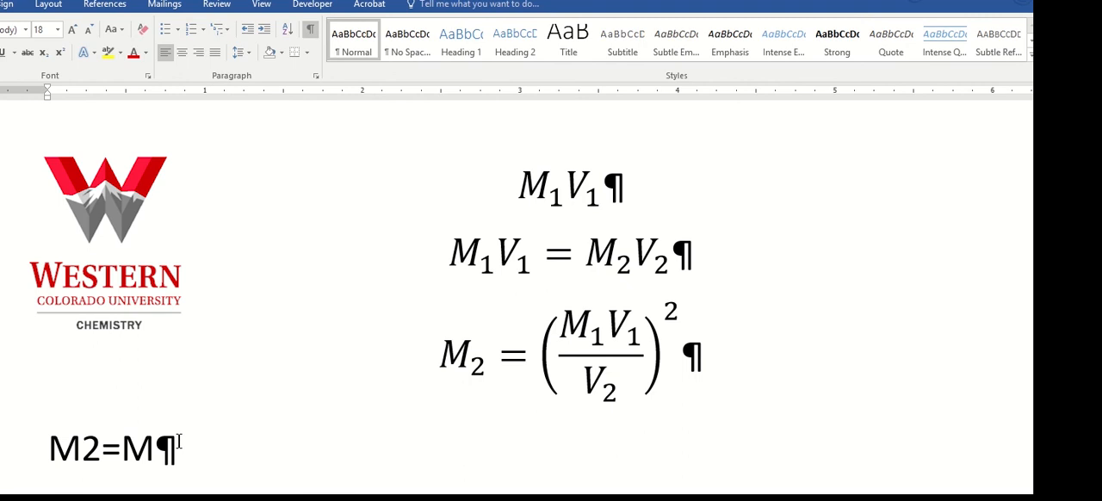
key("BackSpace")
type("V1/V2")
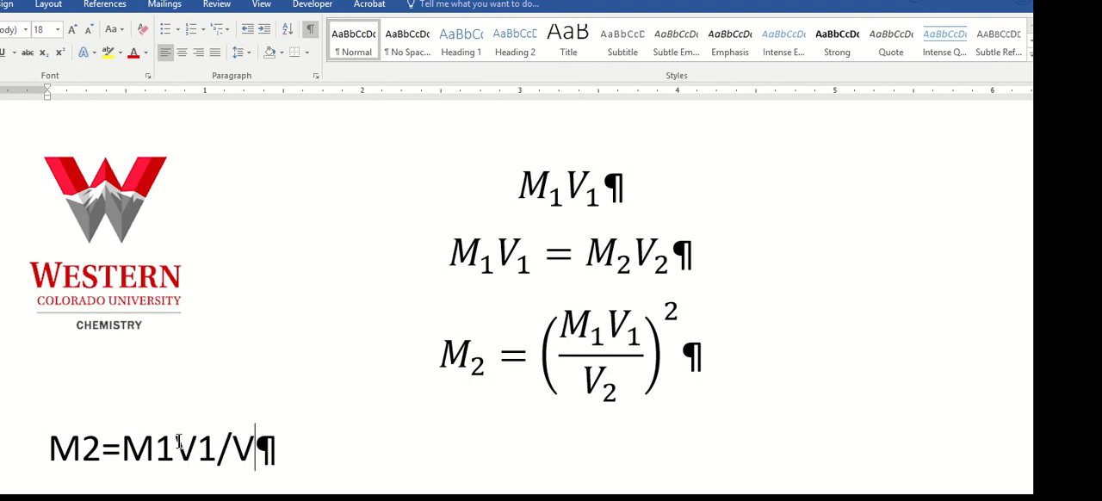